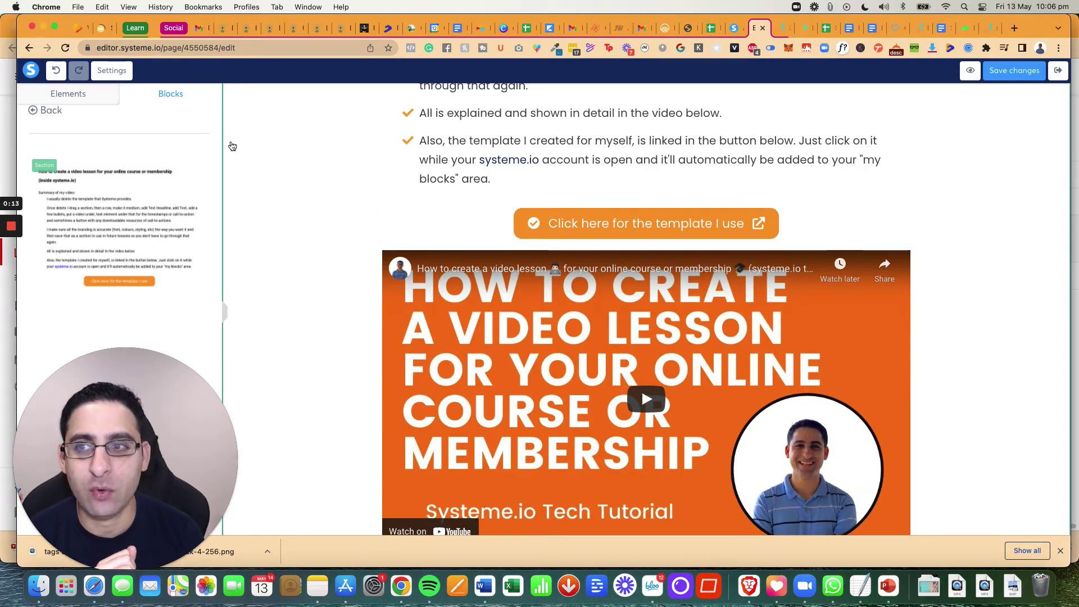
Step: Switch from the saved Blocks preview back to the Elements list
{"action": "left_click", "coordinate": [110, 93]}
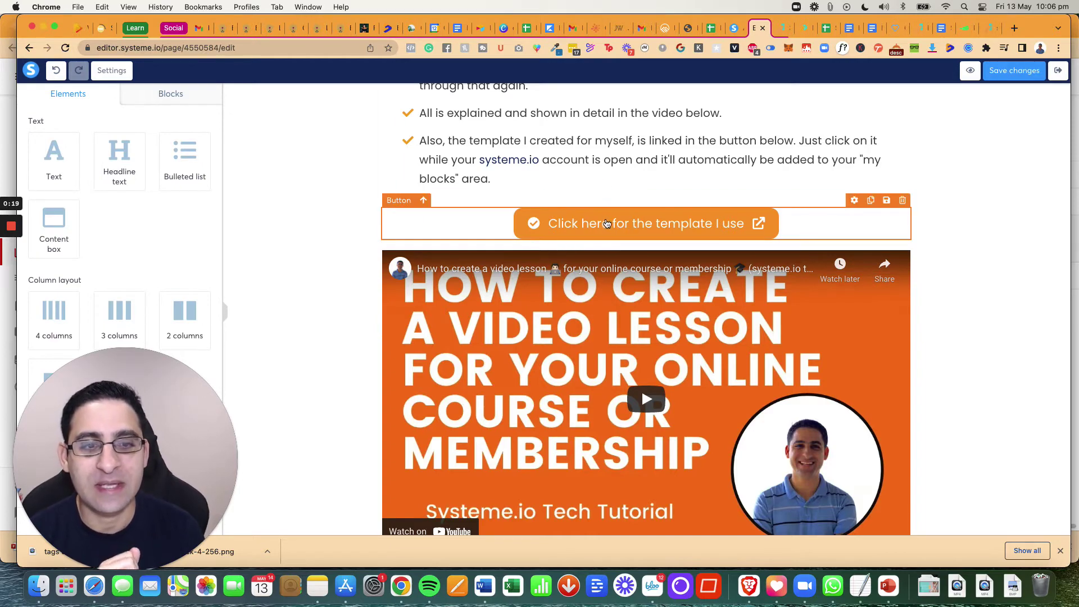
Step: Retitle the lesson headline to 'Sales Page Template'
{"action": "scroll", "coordinate": [601, 213], "scroll_direction": "up", "scroll_amount": 5}
{"action": "triple_click", "coordinate": [544, 126]}
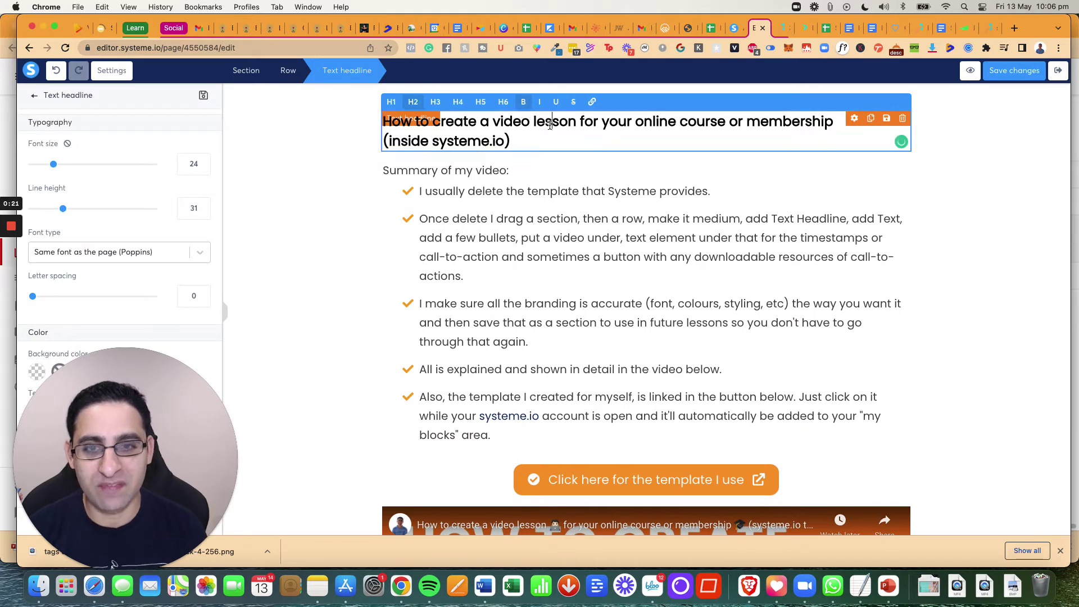
{"action": "type", "text": "Sales P"}
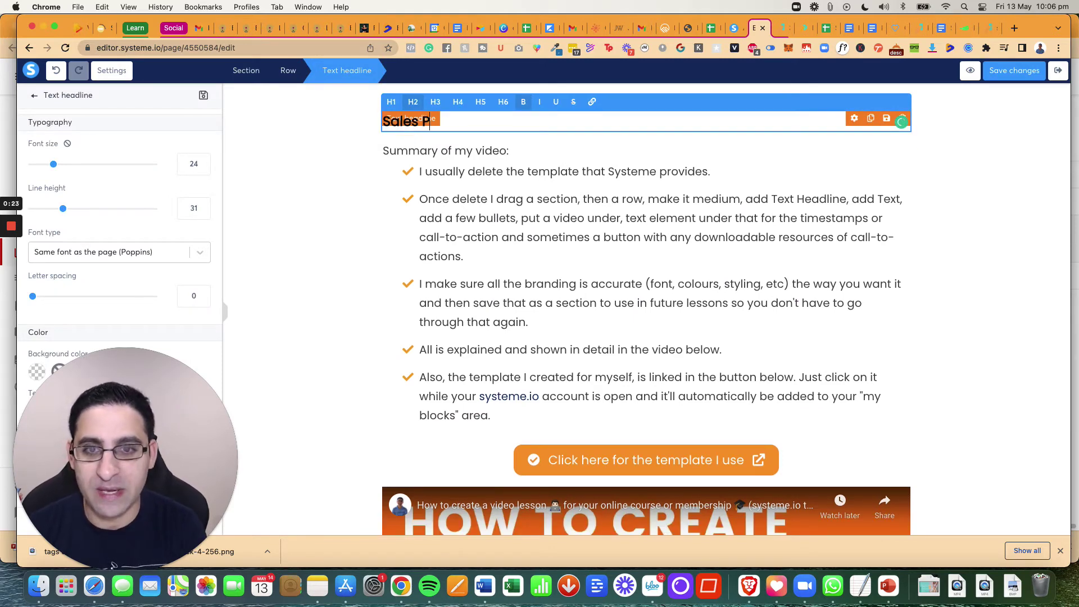
{"action": "type", "text": "age Template"}
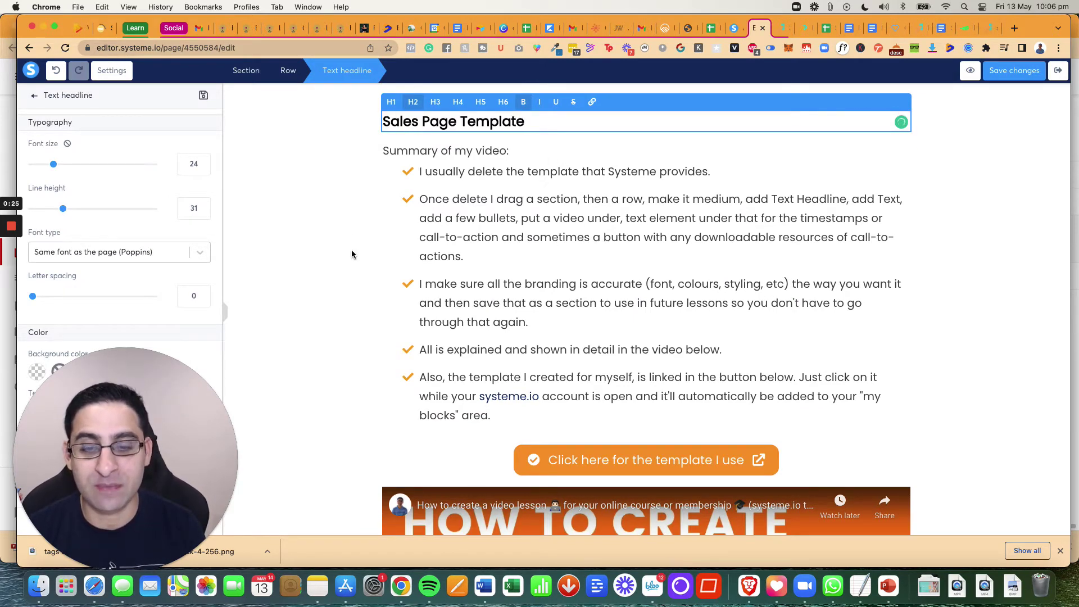
{"action": "left_click", "coordinate": [352, 250]}
Step: Open the template button's settings, keeping Open URL in a new window
{"action": "left_click", "coordinate": [590, 462]}
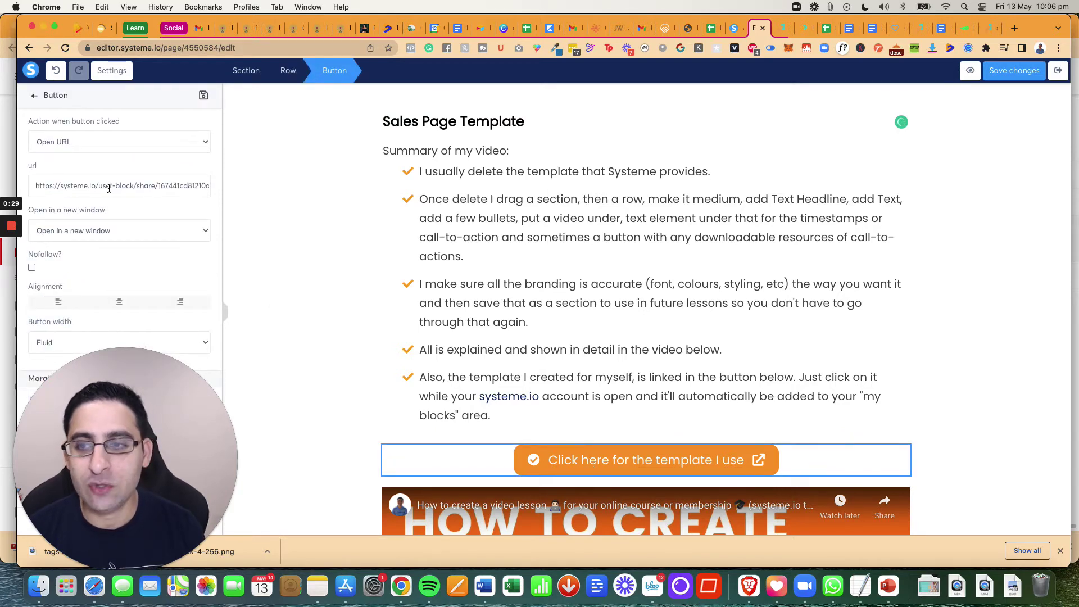
{"action": "left_click", "coordinate": [129, 234]}
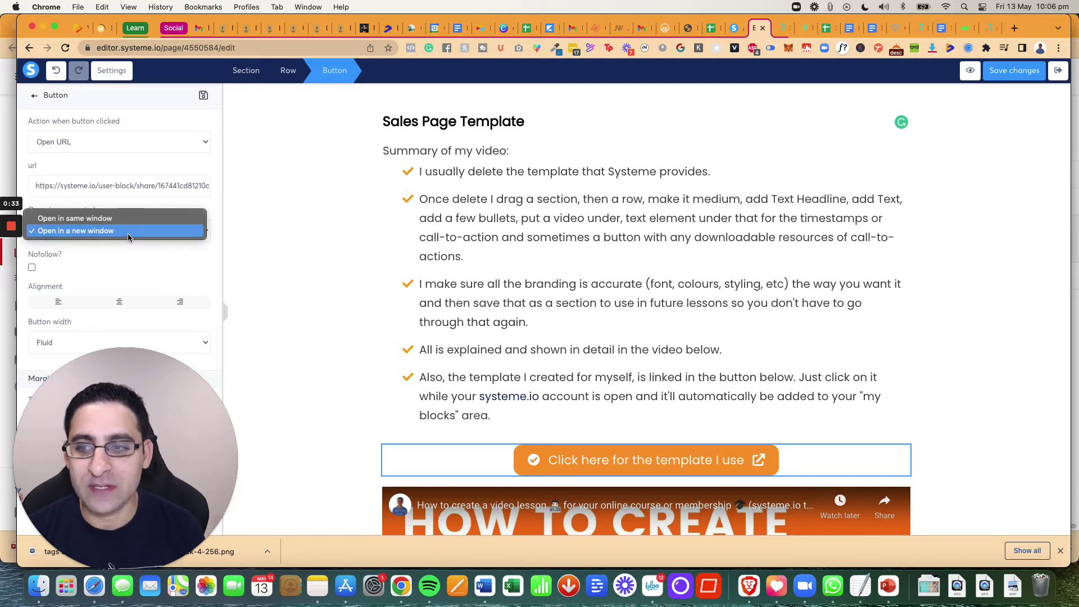
{"action": "left_click", "coordinate": [142, 256]}
{"action": "left_click", "coordinate": [141, 143]}
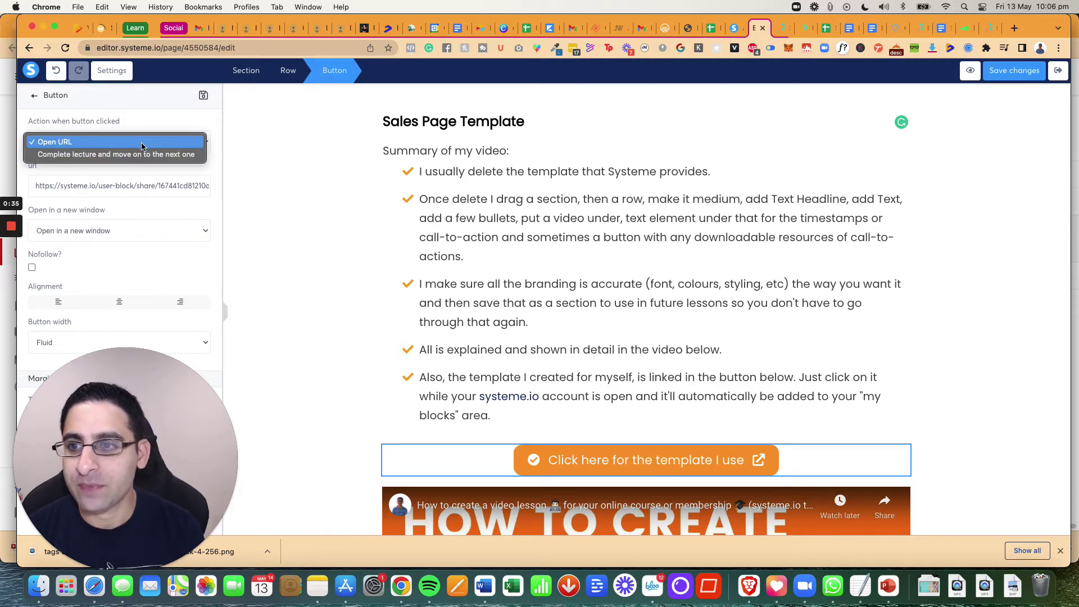
{"action": "left_click", "coordinate": [142, 143]}
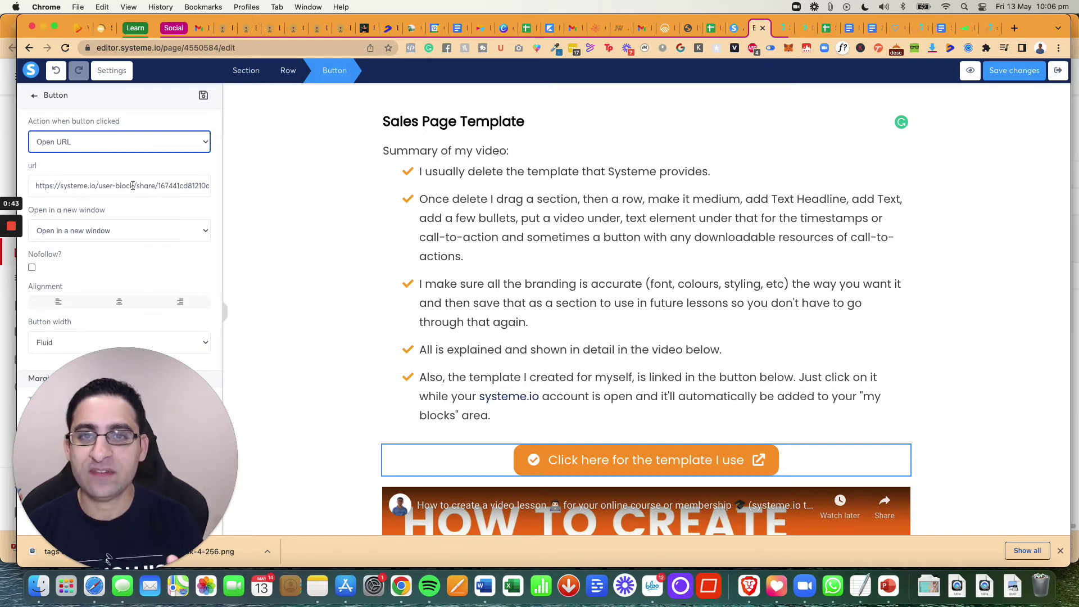
Step: Select 'branding is accurate' in the bullet list and start linking it to a file
{"action": "left_click", "coordinate": [413, 179]}
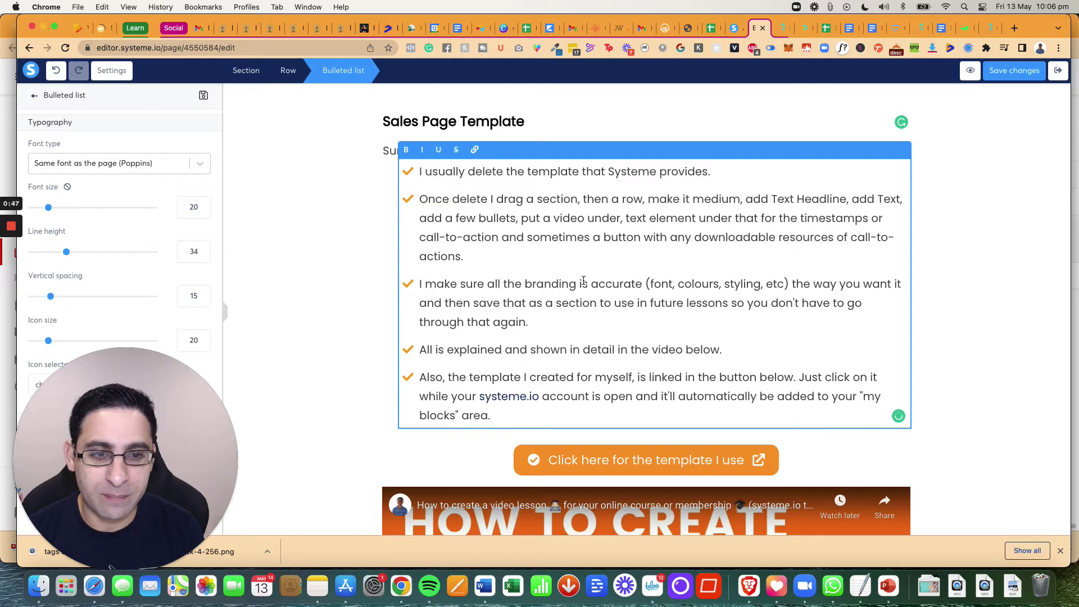
{"action": "left_click_drag", "start_coordinate": [525, 283], "coordinate": [642, 282]}
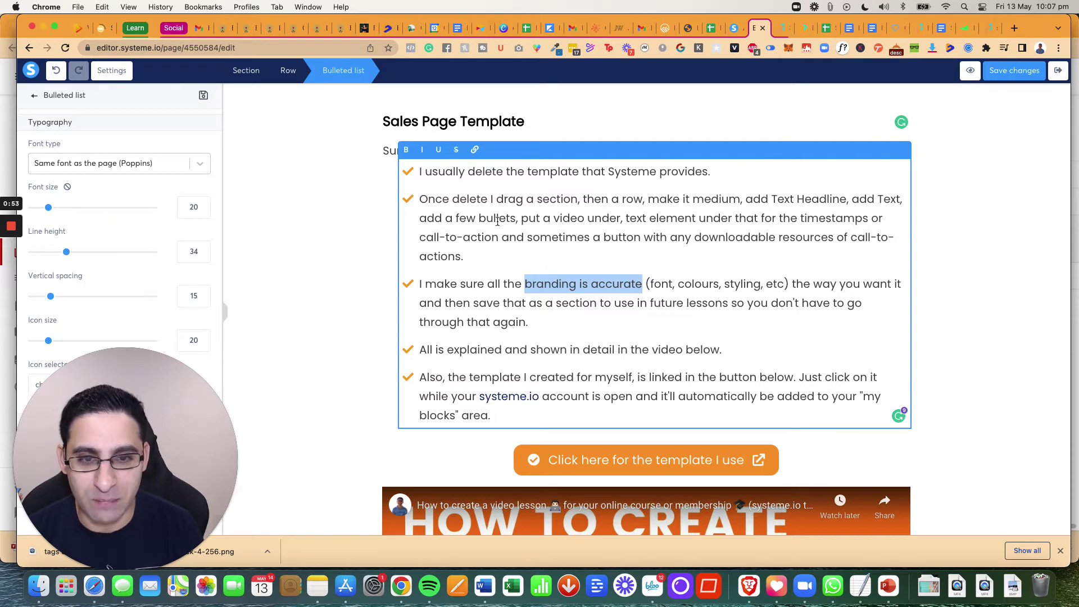
{"action": "left_click", "coordinate": [475, 150]}
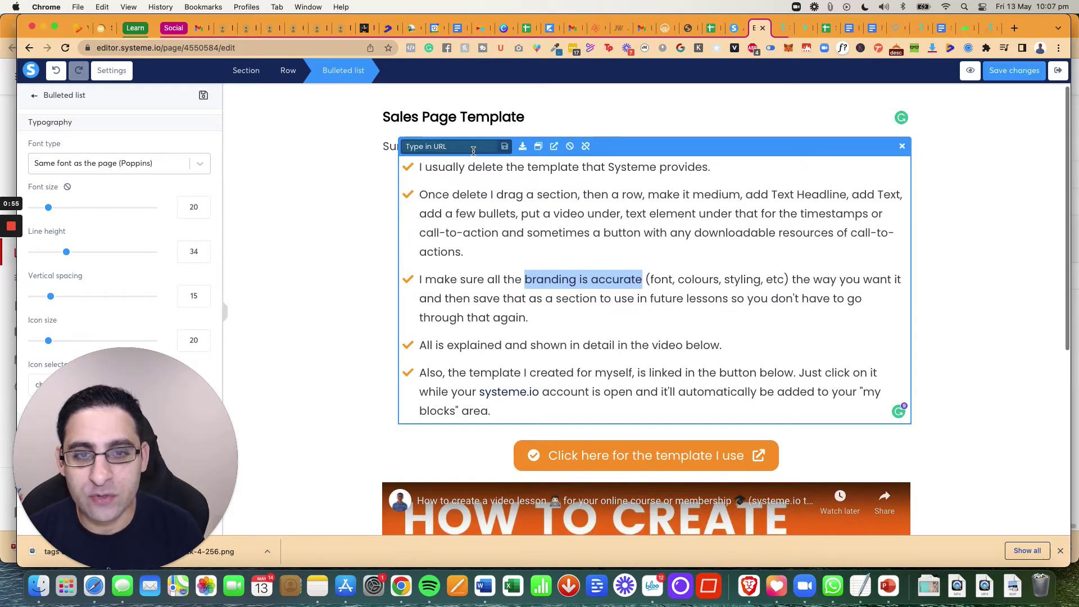
{"action": "left_click", "coordinate": [523, 148]}
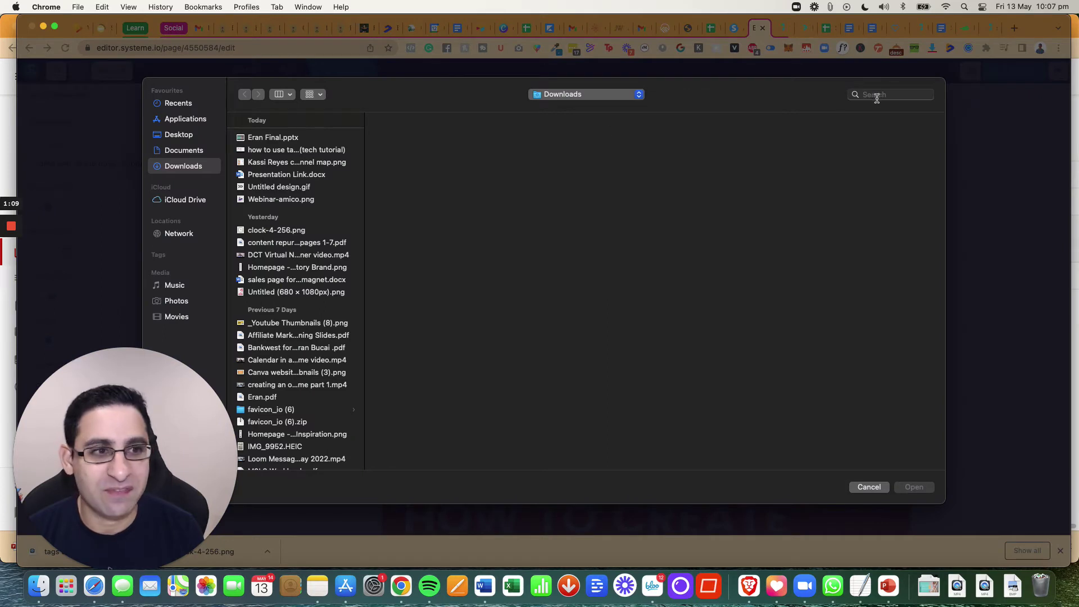
Step: Find the 'sales page outline' PDF on the computer and upload it
{"action": "left_click", "coordinate": [876, 98]}
{"action": "type", "text": "sales page"}
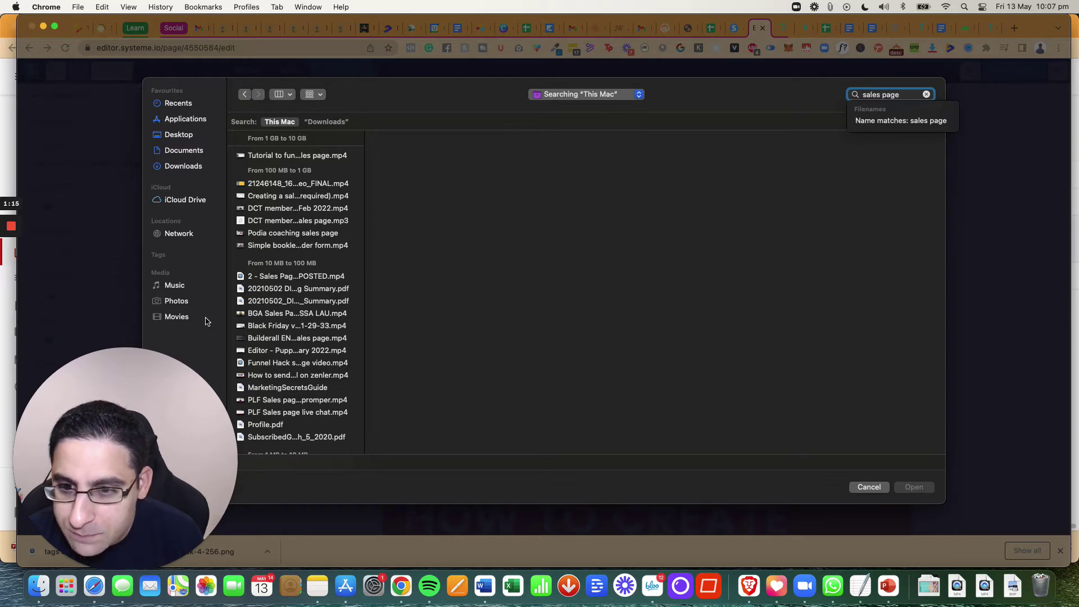
{"action": "mouse_move", "coordinate": [19, 220]}
{"action": "type", "text": "outlin"}
{"action": "left_click", "coordinate": [279, 345]}
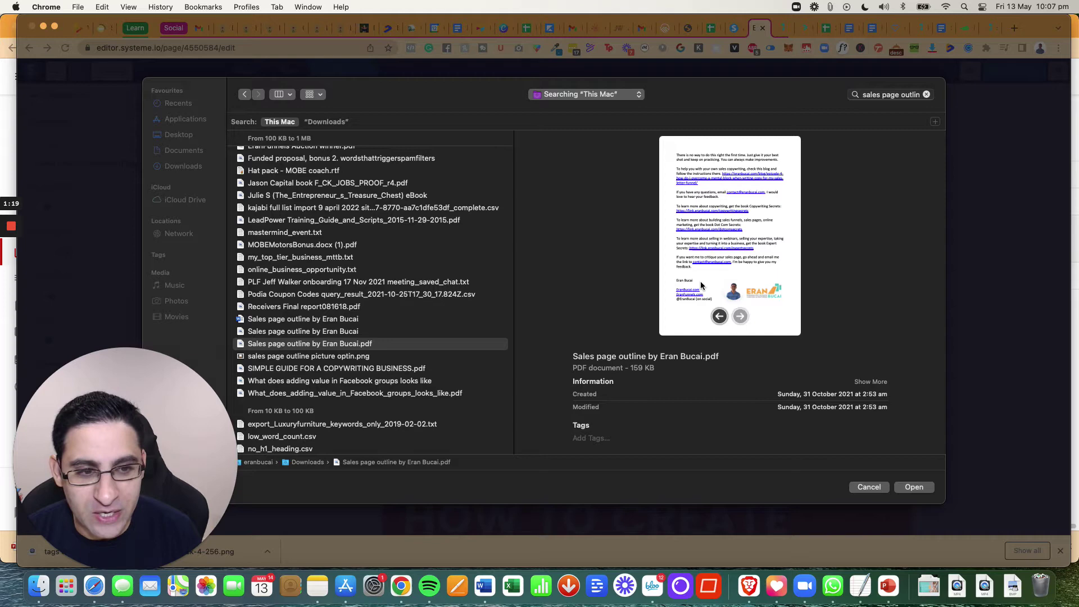
{"action": "left_click", "coordinate": [720, 317]}
{"action": "left_click", "coordinate": [720, 317]}
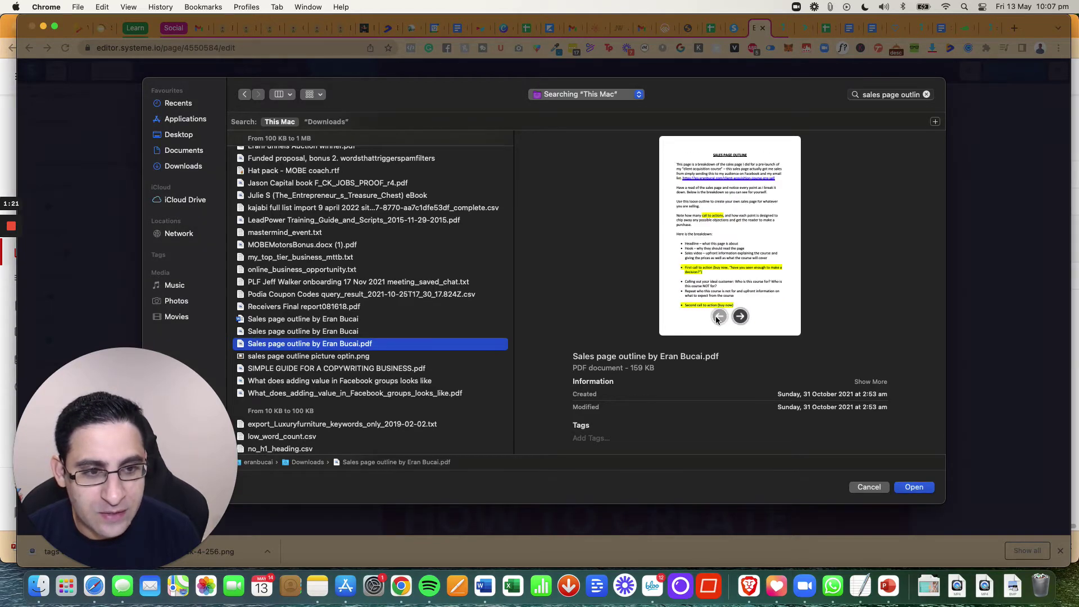
{"action": "left_click", "coordinate": [915, 487]}
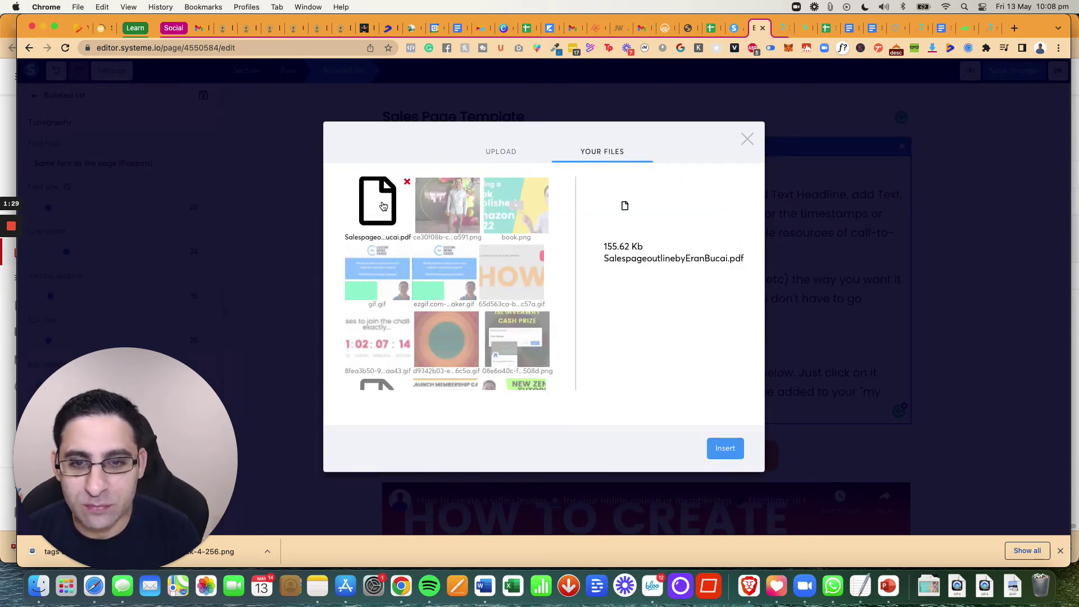
Step: Insert the uploaded PDF as the link for 'branding is accurate', then clear that address
{"action": "left_click", "coordinate": [730, 449]}
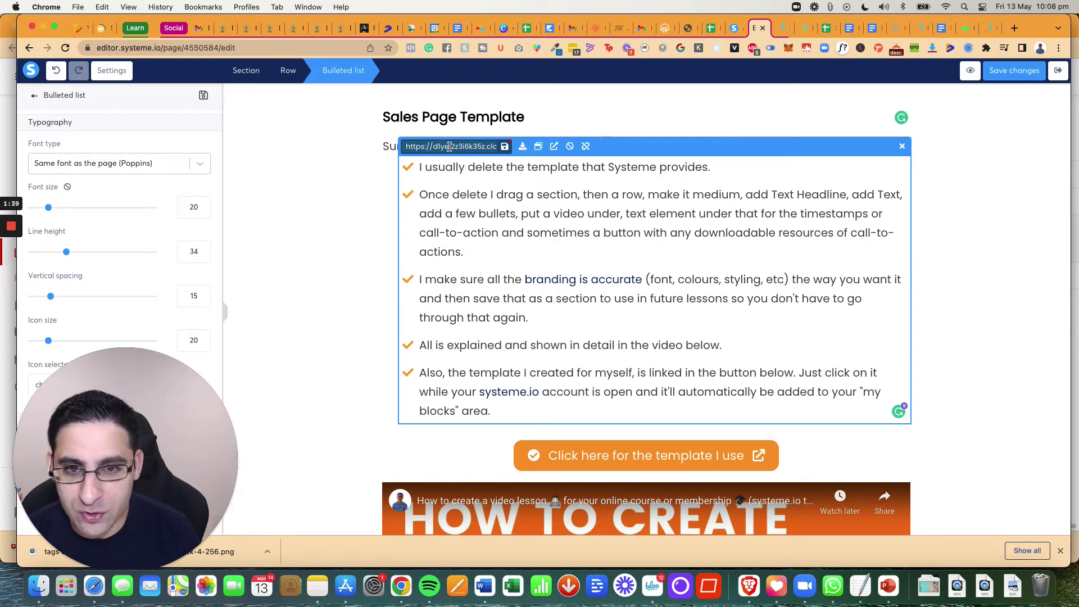
{"action": "triple_click", "coordinate": [408, 146]}
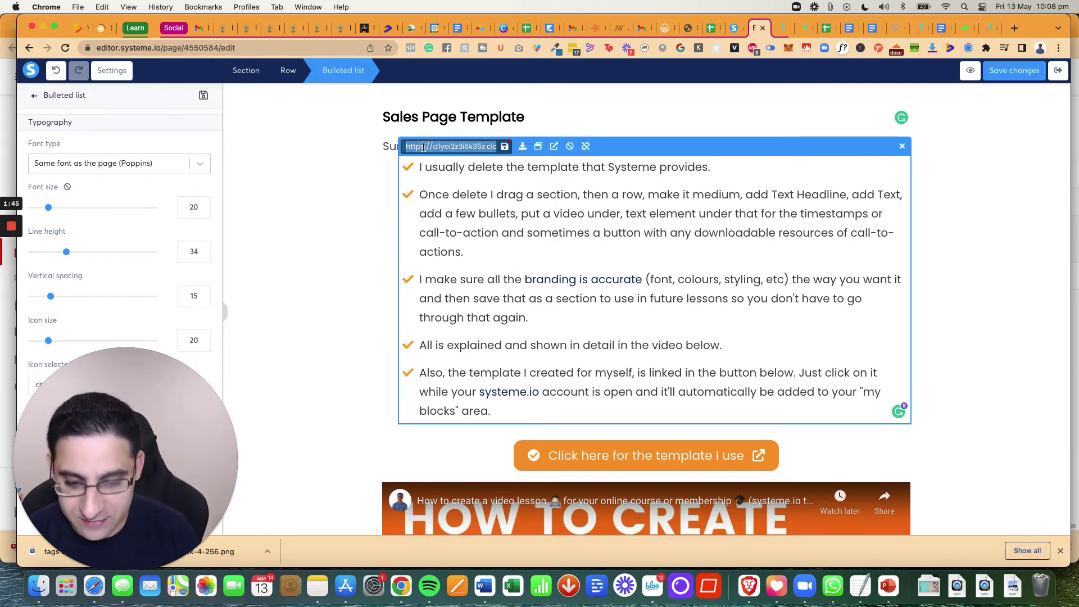
{"action": "key", "text": "BackSpace"}
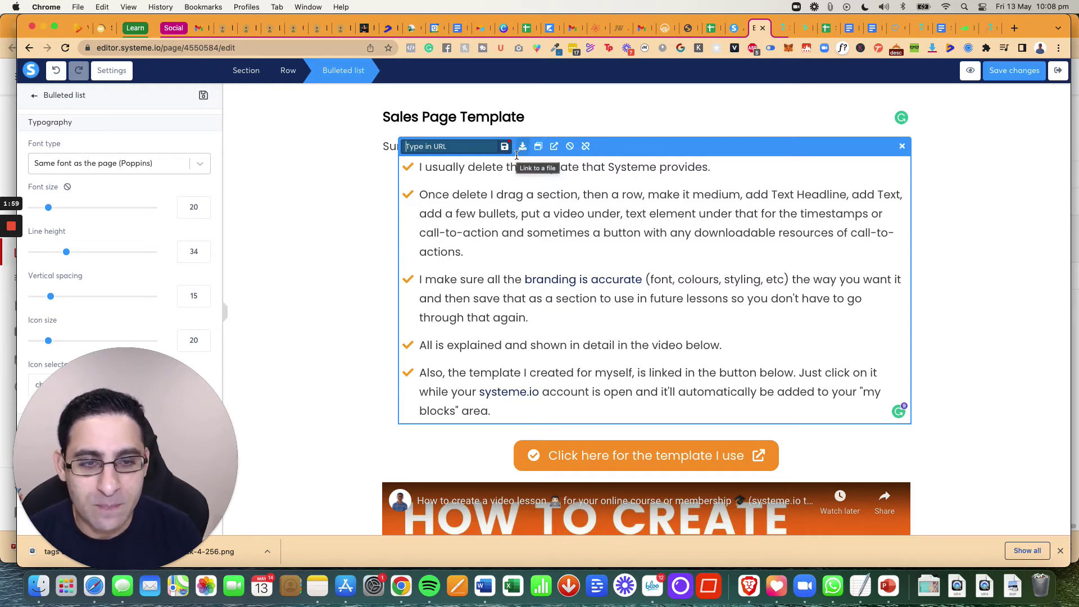
Step: Replace the template button's block-share URL with the PDF's hosted cloudfront address
{"action": "left_click", "coordinate": [509, 439]}
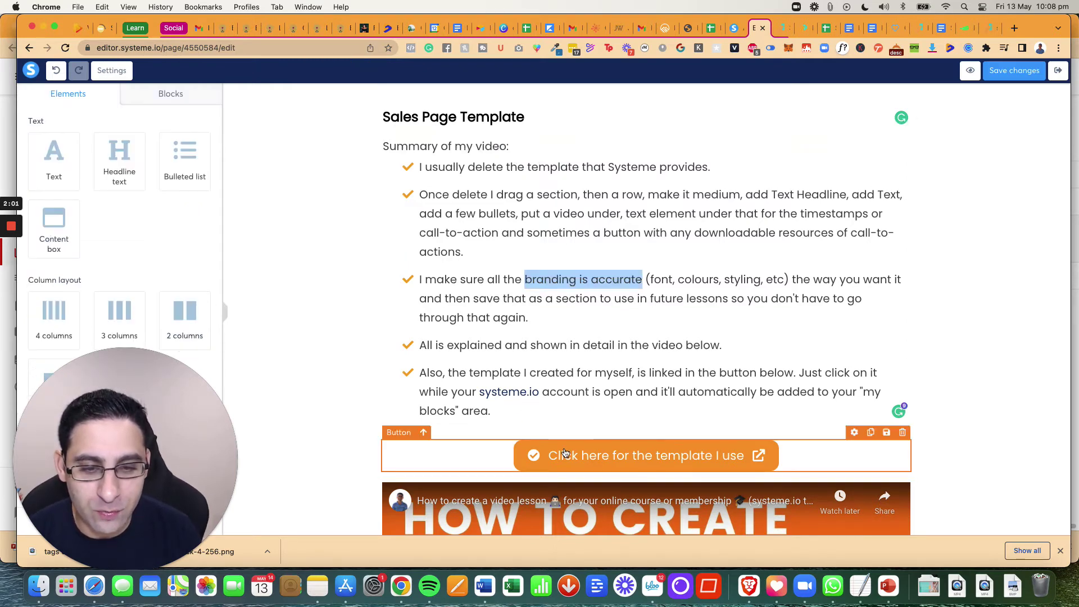
{"action": "left_click", "coordinate": [567, 455]}
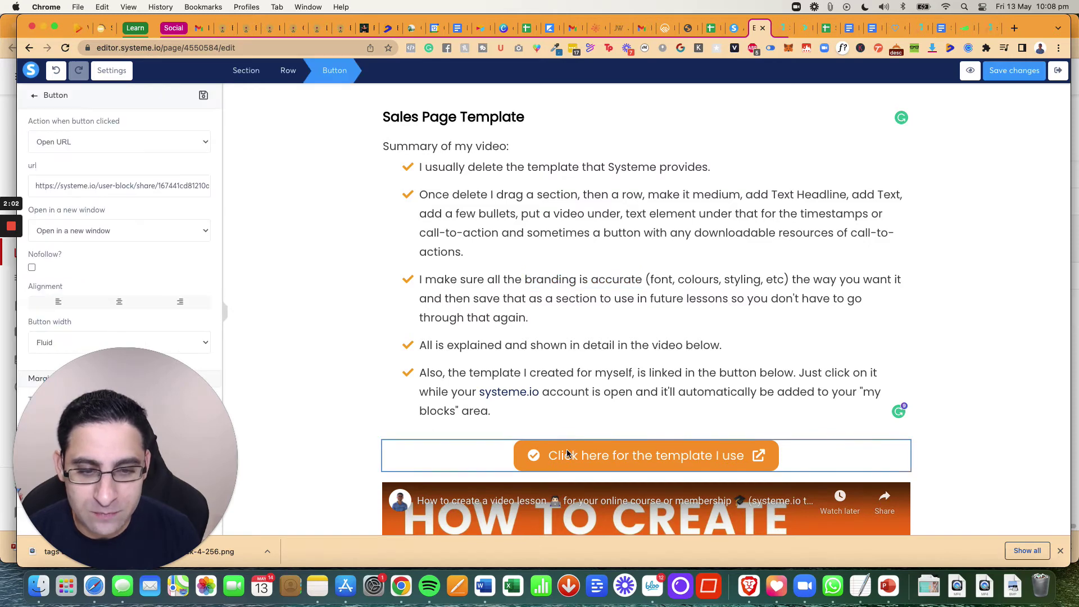
{"action": "triple_click", "coordinate": [106, 187]}
{"action": "key", "text": "BackSpace"}
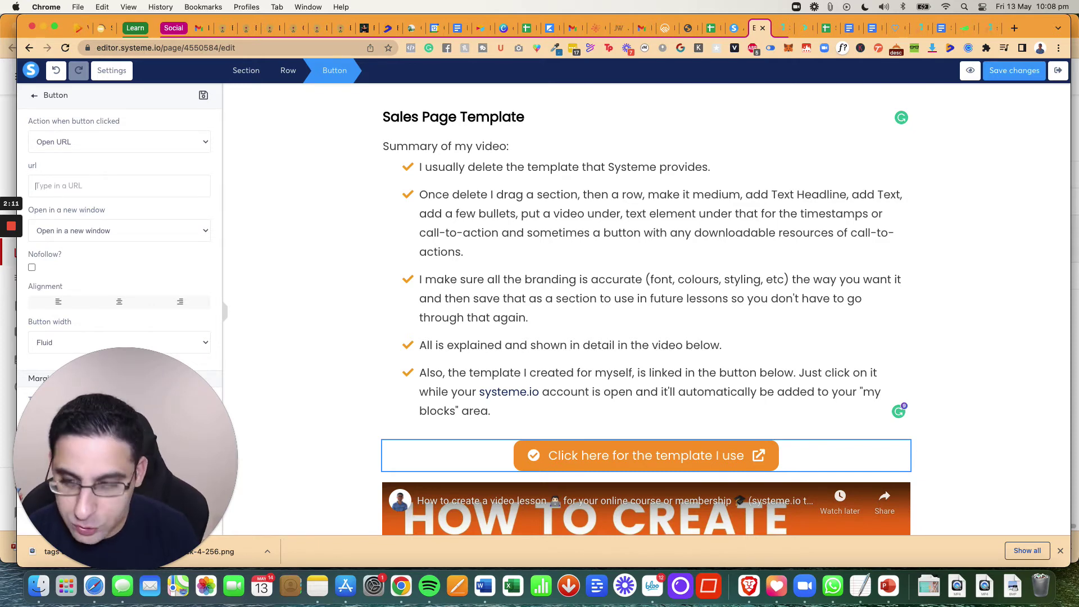
{"action": "key", "text": "super+v"}
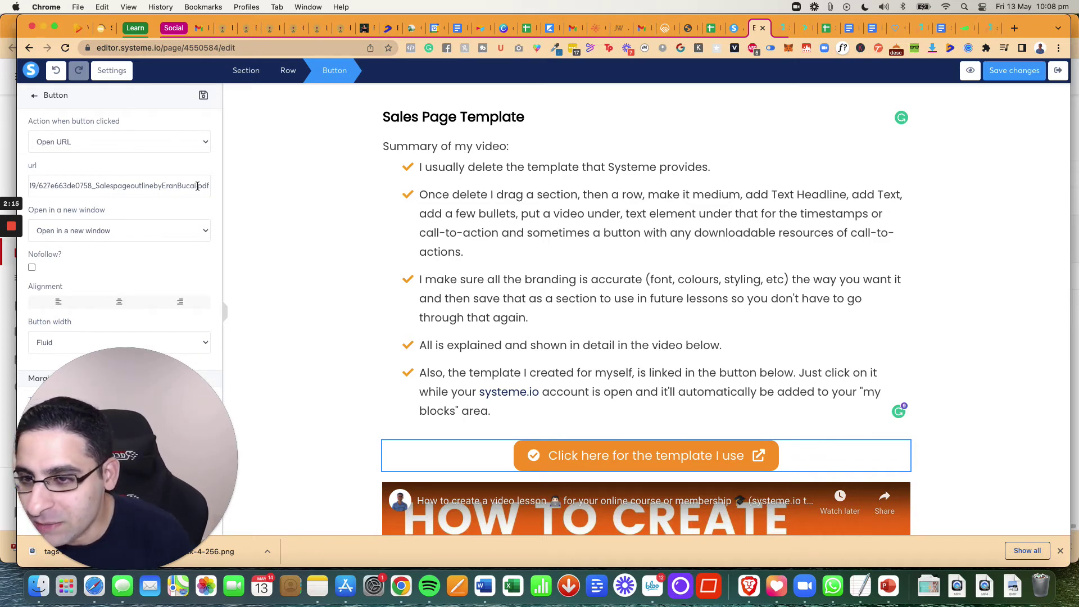
{"action": "key", "text": "super+Left"}
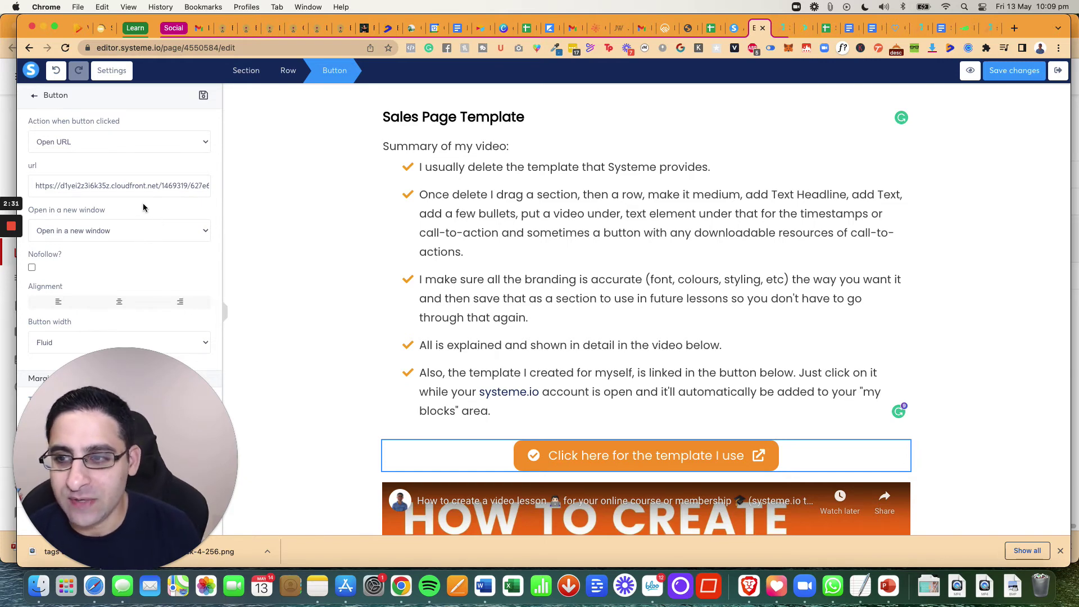
Step: Save the lesson changes and open the lesson in preview mode
{"action": "left_click", "coordinate": [1018, 71]}
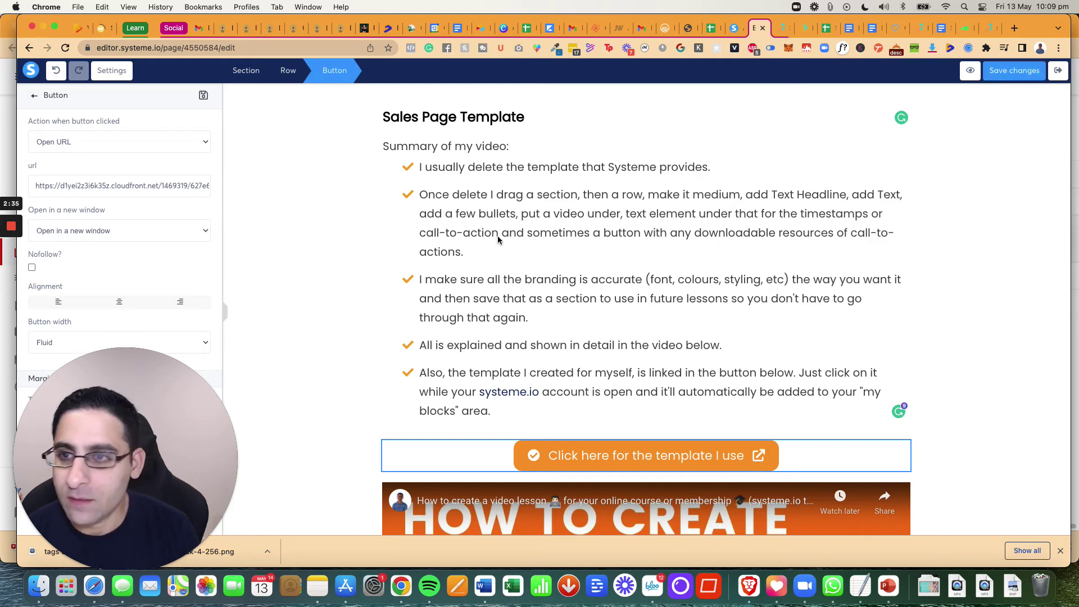
{"action": "left_click", "coordinate": [973, 72]}
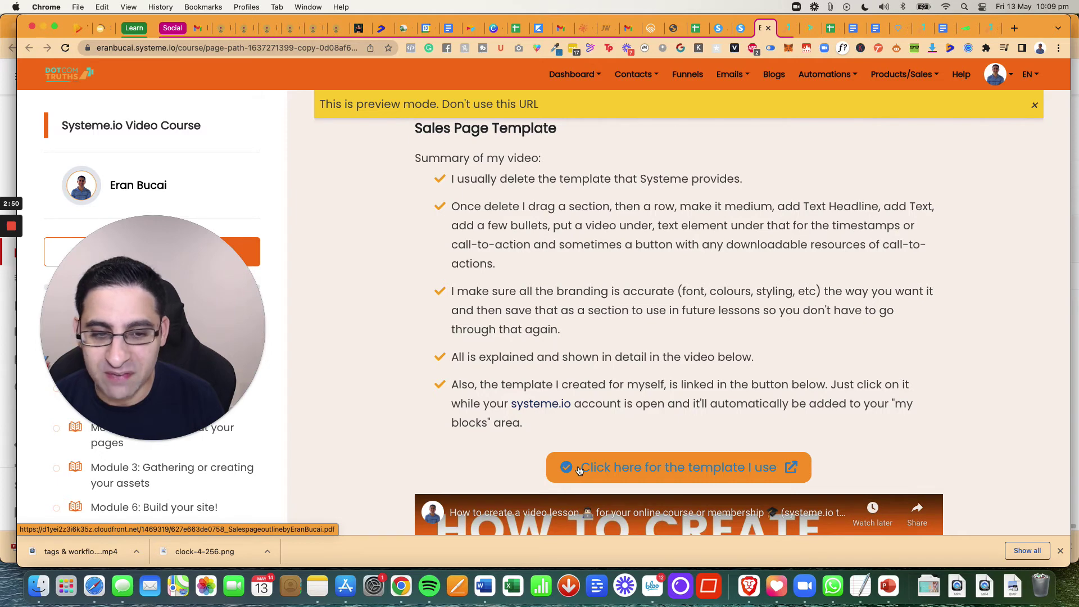
Step: Test 'Click here for the template I use', which opens the sales page outline PDF in Chrome
{"action": "left_click", "coordinate": [579, 468]}
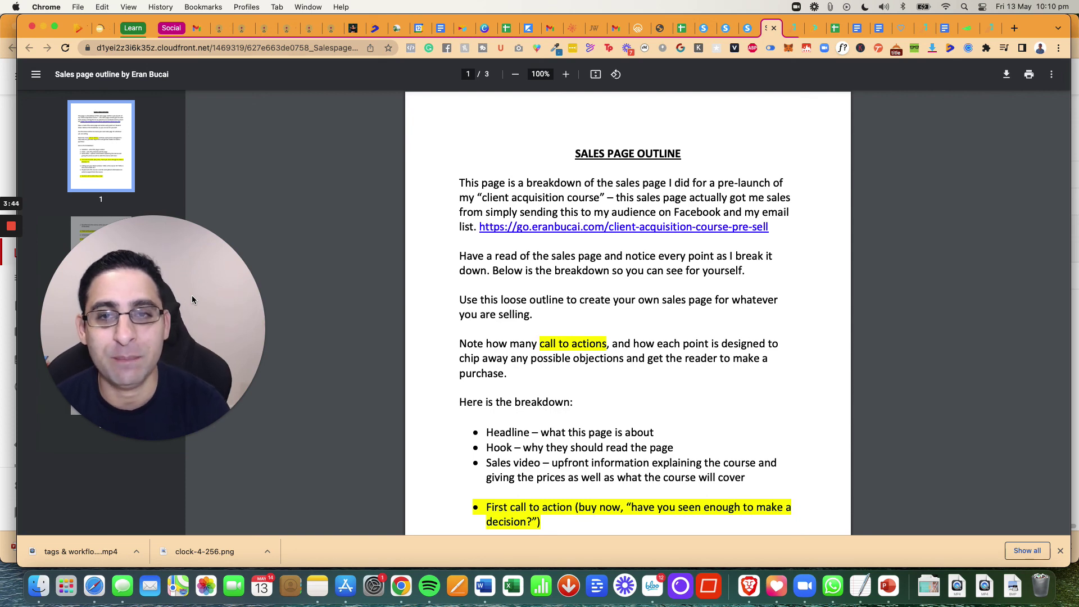
{"action": "mouse_move", "coordinate": [9, 234]}
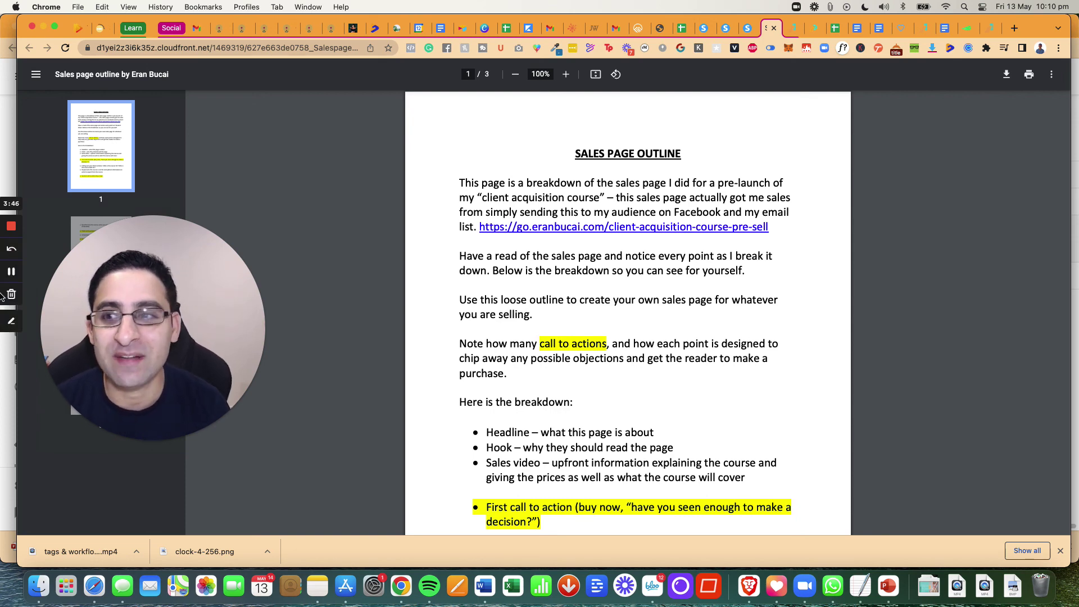